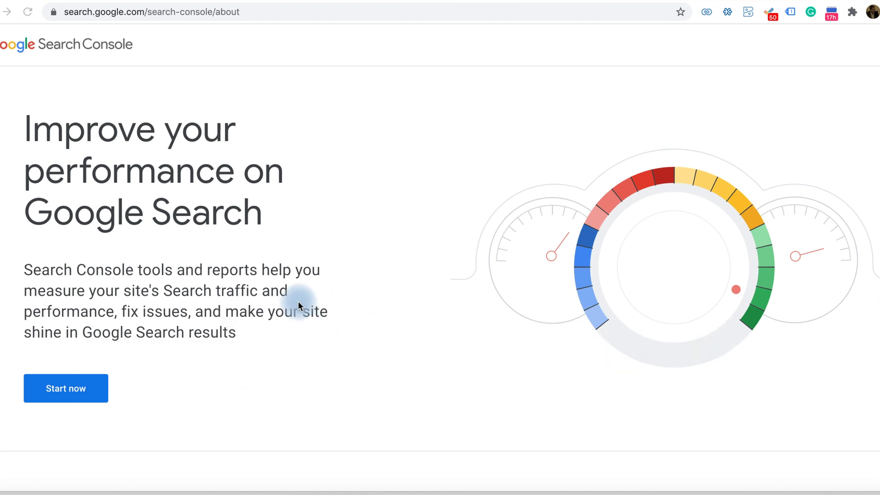
- Open the Search Console dashboard for spicemunnar.com and start adding a new property from the property list
{"action": "left_click", "coordinate": [81, 388]}
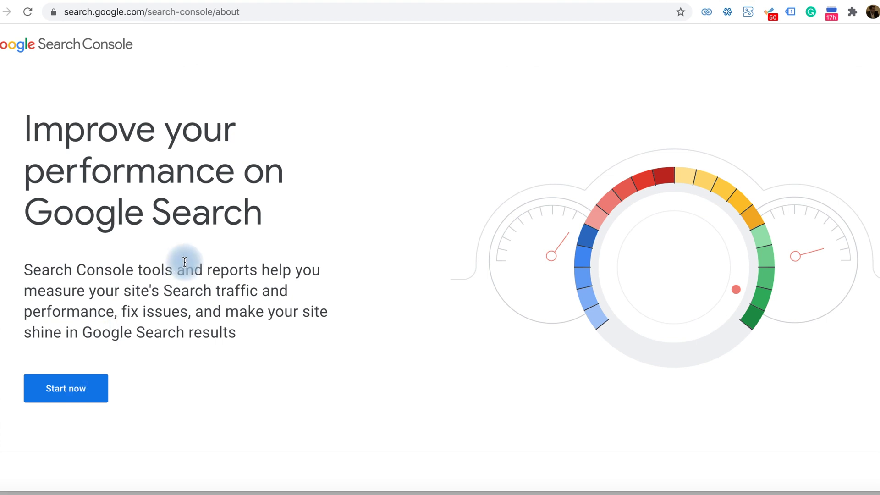
{"action": "left_click", "coordinate": [81, 388]}
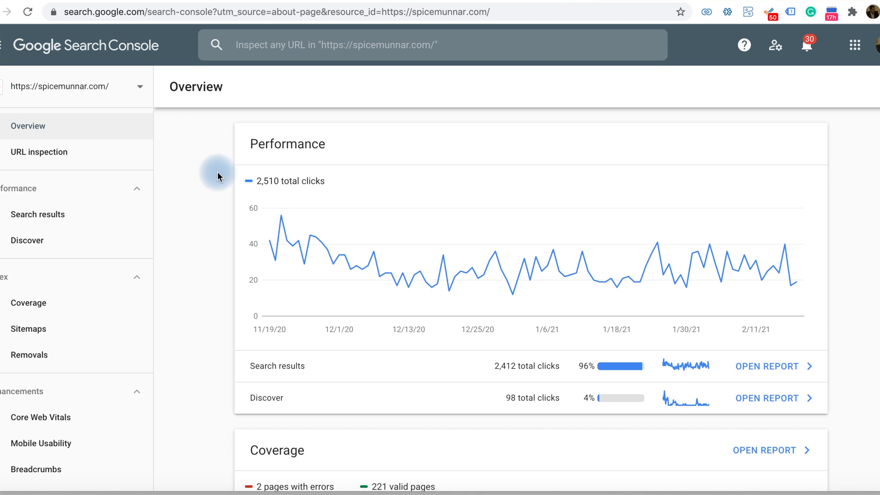
{"action": "left_click", "coordinate": [110, 87]}
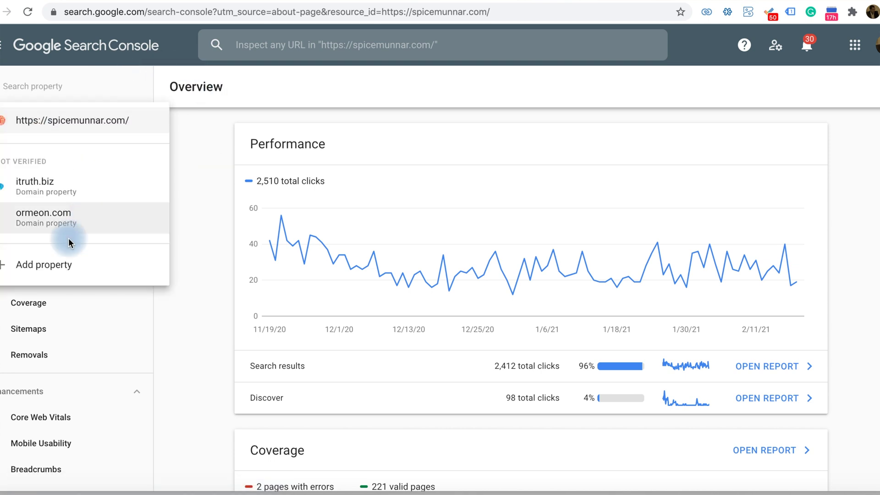
{"action": "left_click", "coordinate": [48, 266]}
{"action": "left_click", "coordinate": [298, 220]}
- Enter livekerala.com as a new Domain property and continue to its DNS verification
{"action": "left_click", "coordinate": [329, 246]}
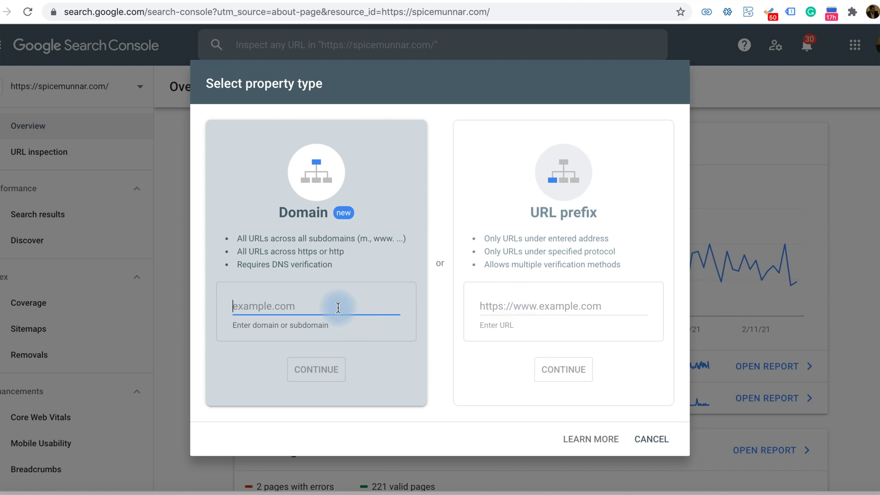
{"action": "type", "text": "liveker"}
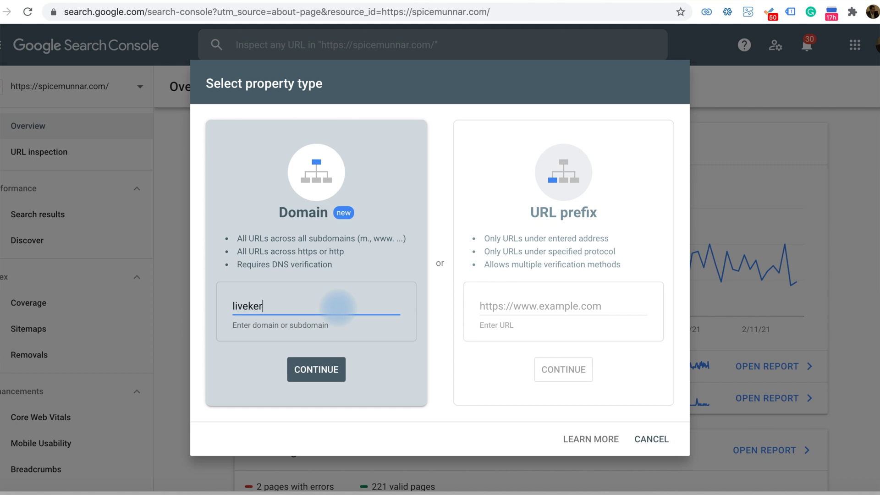
{"action": "type", "text": "ala.com"}
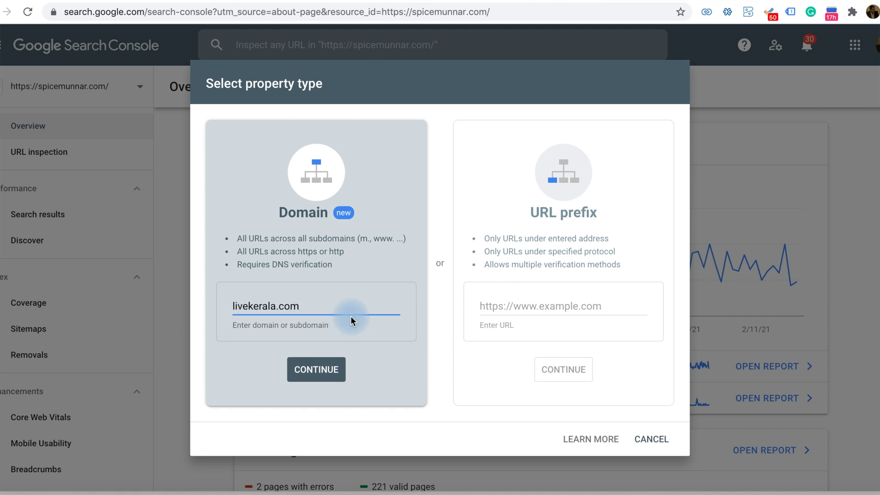
{"action": "left_click", "coordinate": [321, 370]}
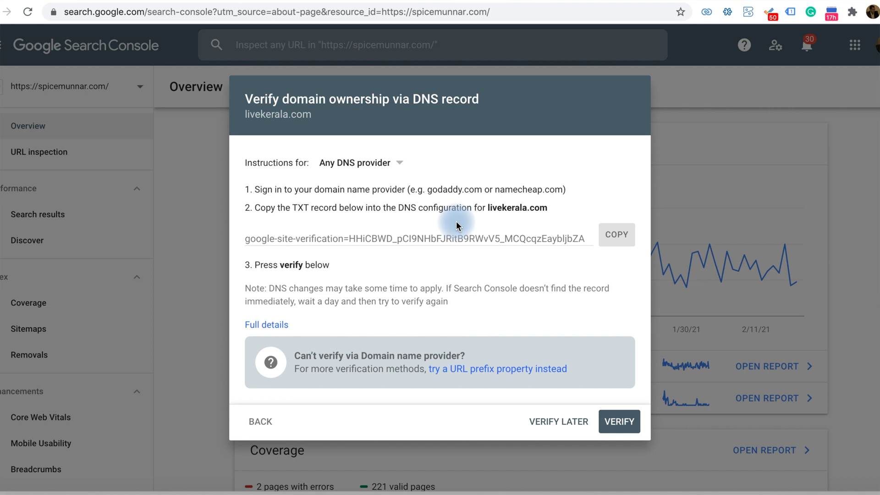
- Back out of the livekerala.com TXT record dialog and cancel adding the property
{"action": "left_click", "coordinate": [262, 427]}
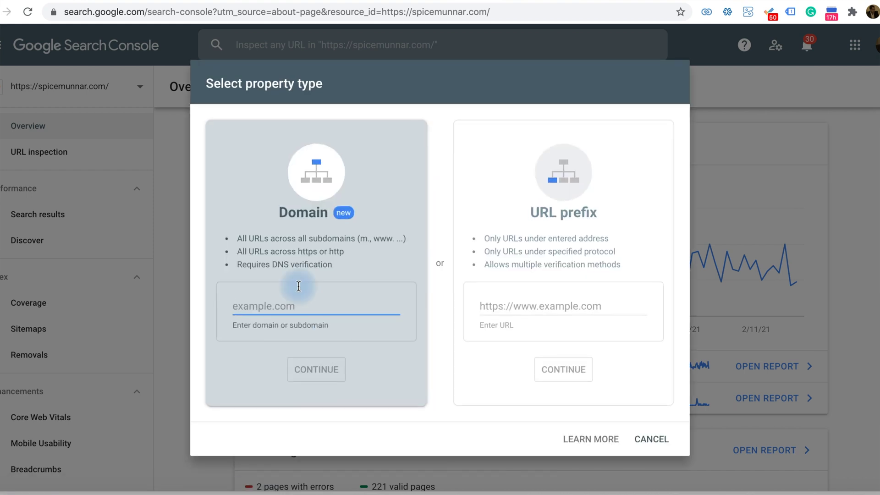
{"action": "left_click", "coordinate": [651, 438]}
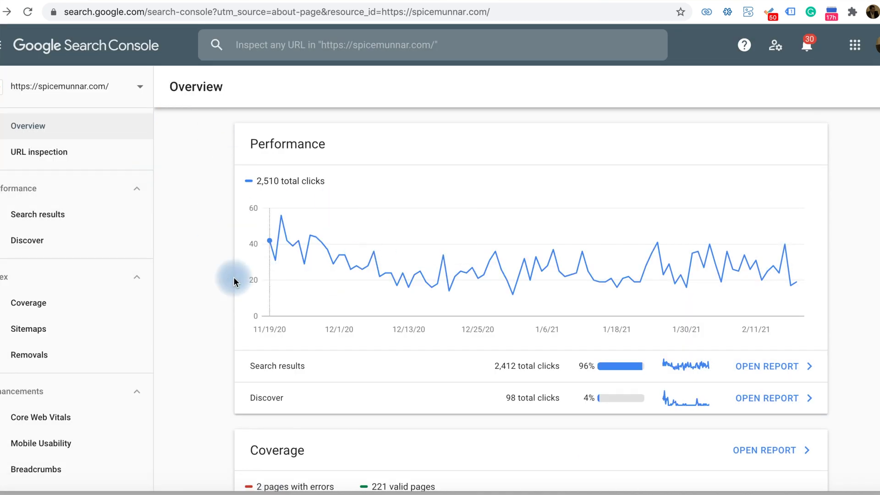
- Scroll through the spicemunnar.com Overview, then try URL inspection and dismiss its search box
{"action": "scroll", "coordinate": [203, 281], "scroll_direction": "down", "scroll_amount": 2}
{"action": "scroll", "coordinate": [202, 281], "scroll_direction": "up", "scroll_amount": 1}
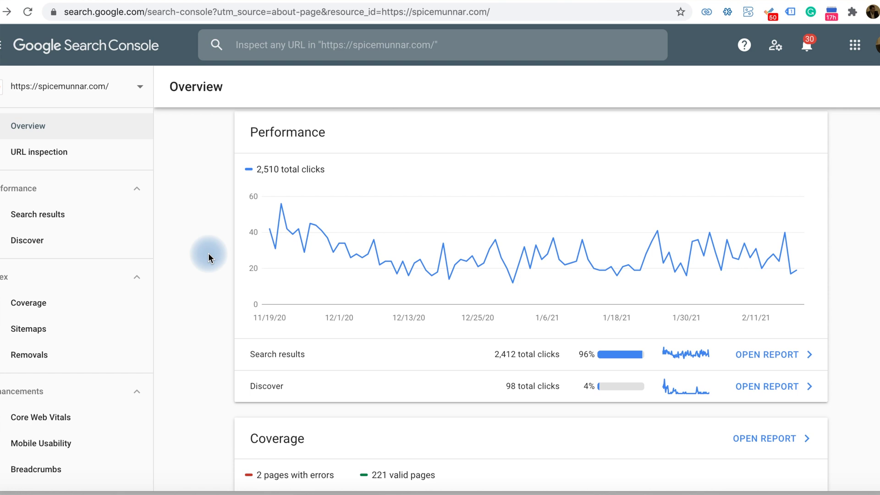
{"action": "left_click", "coordinate": [63, 161]}
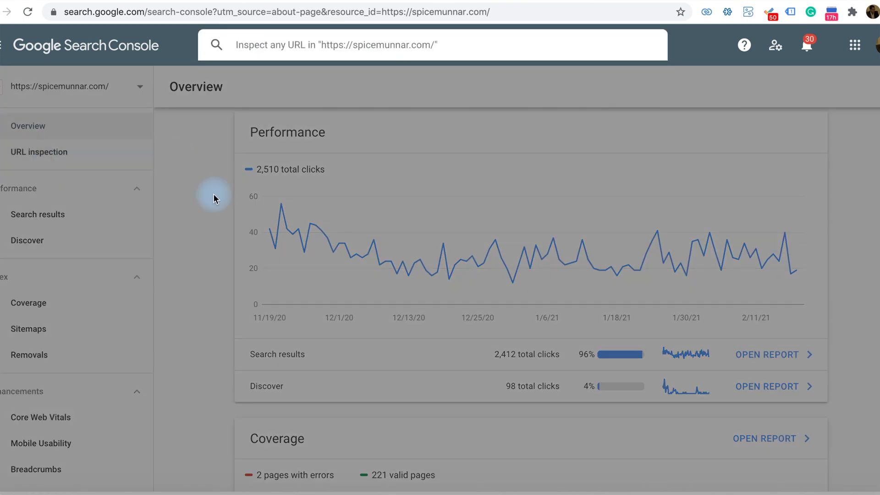
{"action": "left_click", "coordinate": [49, 219]}
- View the Search results chart for spicemunnar.com: 2.41K clicks, 137K impressions over 3 months
{"action": "left_click", "coordinate": [38, 219]}
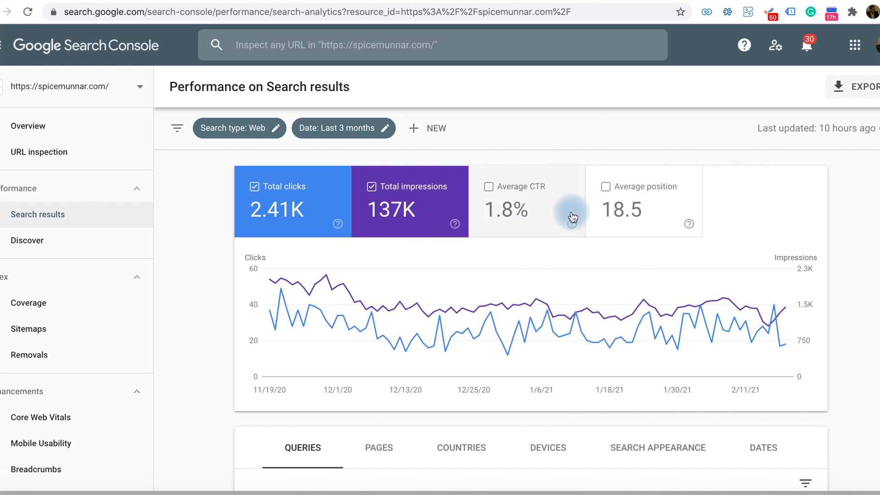
{"action": "mouse_move", "coordinate": [541, 291]}
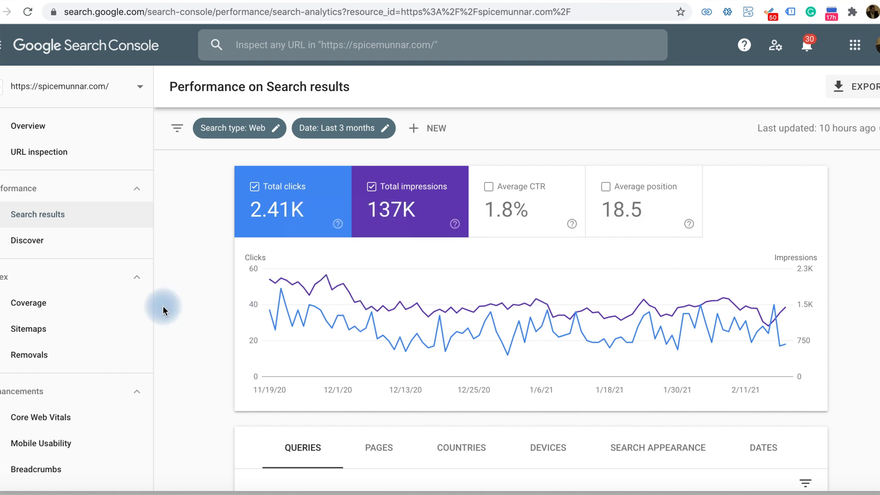
- Glance at the Discover report, then open Coverage showing 2 errors, 221 valid, 4.06K excluded
{"action": "left_click", "coordinate": [35, 240]}
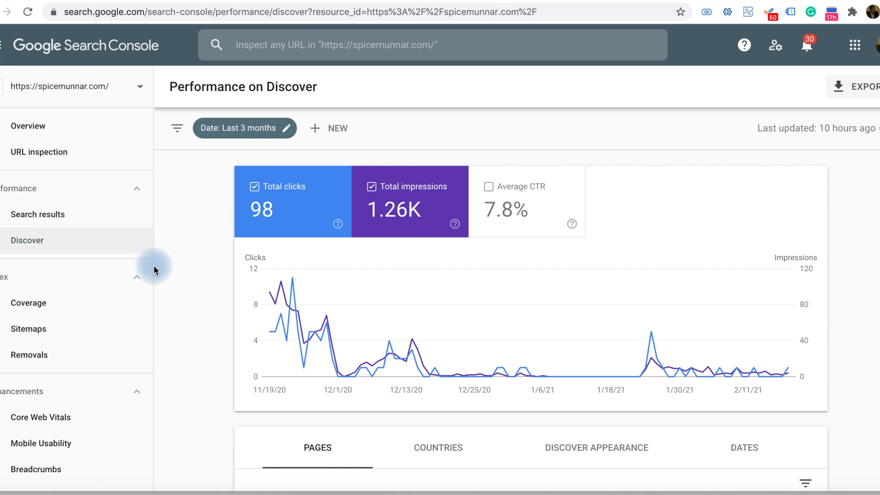
{"action": "scroll", "coordinate": [373, 284], "scroll_direction": "down", "scroll_amount": 5}
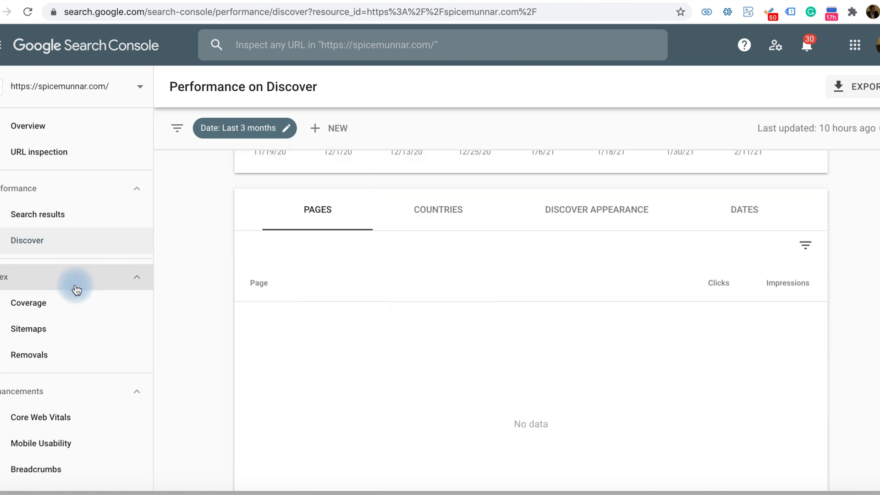
{"action": "left_click", "coordinate": [54, 303]}
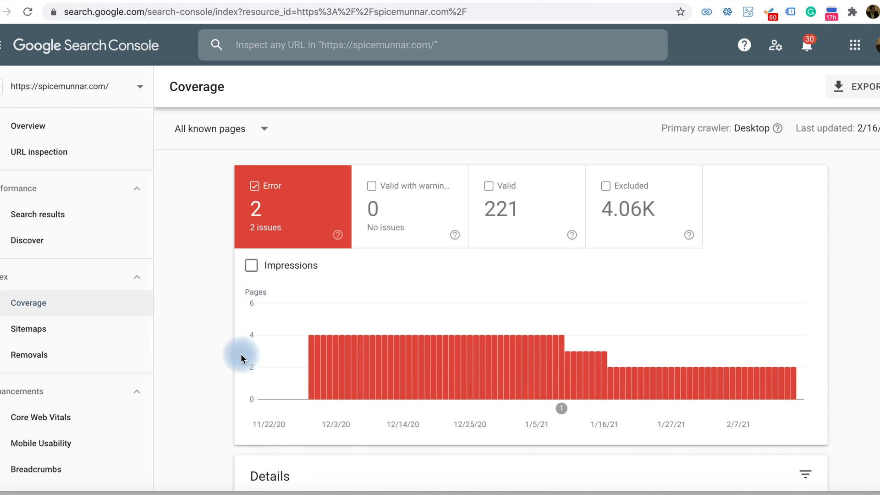
- Scroll down the Coverage page to the Details table listing the 404 and noindex errors
{"action": "scroll", "coordinate": [240, 353], "scroll_direction": "down", "scroll_amount": 5}
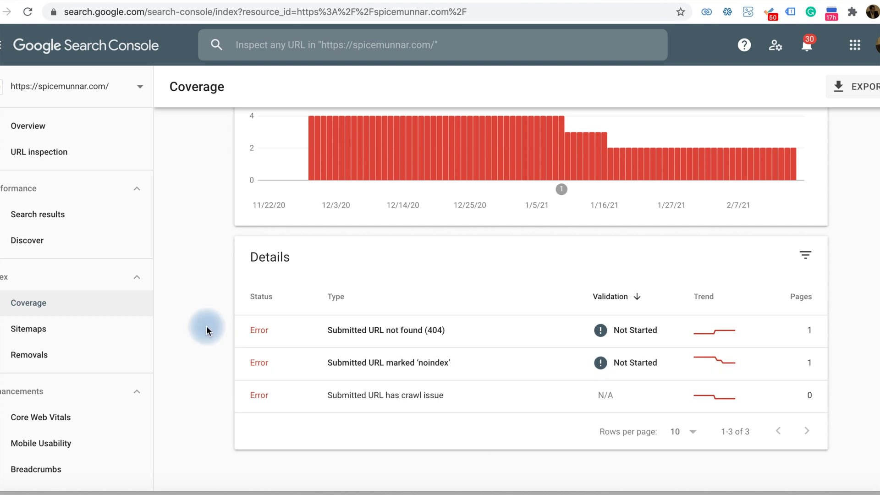
{"action": "scroll", "coordinate": [206, 326], "scroll_direction": "up", "scroll_amount": 5}
{"action": "scroll", "coordinate": [206, 325], "scroll_direction": "down", "scroll_amount": 2}
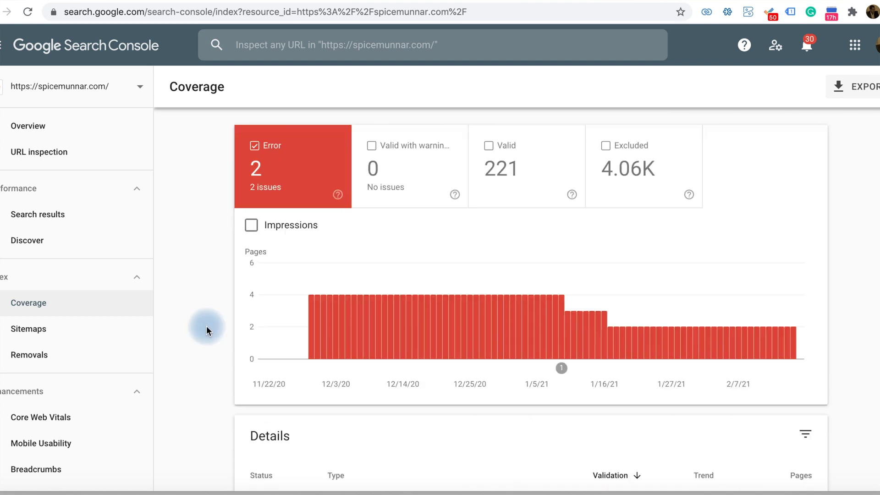
{"action": "scroll", "coordinate": [206, 330], "scroll_direction": "down", "scroll_amount": 2}
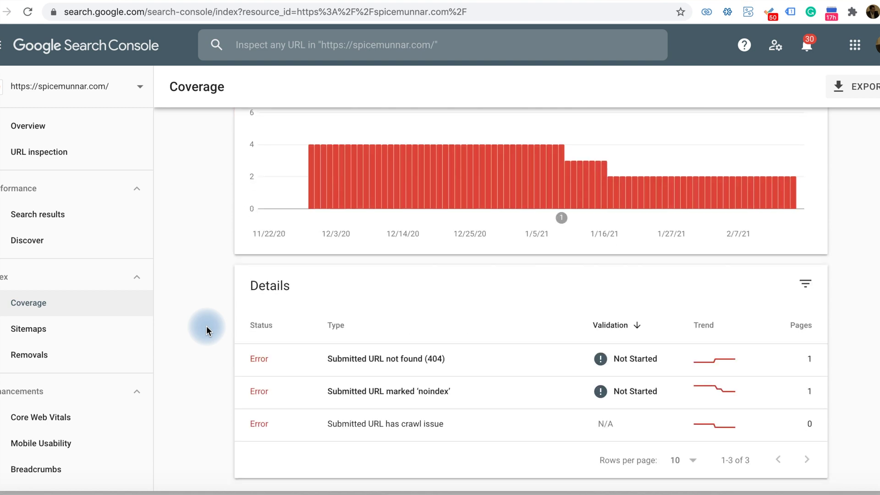
- Open Sitemaps, listing /sitemap.xml (38 URLs) and /sitemap_index.xml (282 URLs), both Success
{"action": "left_click", "coordinate": [33, 329]}
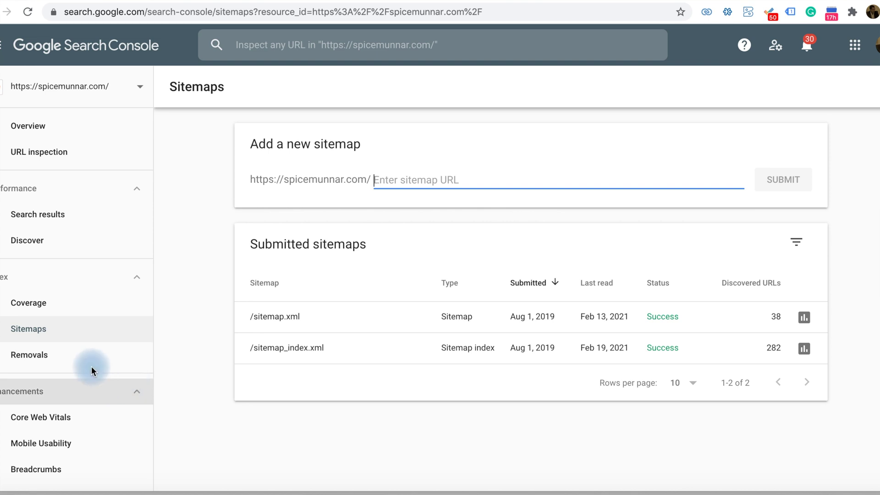
- Open the Removals page, which shows no temporary removal requests in the last 6 months
{"action": "left_click", "coordinate": [82, 358]}
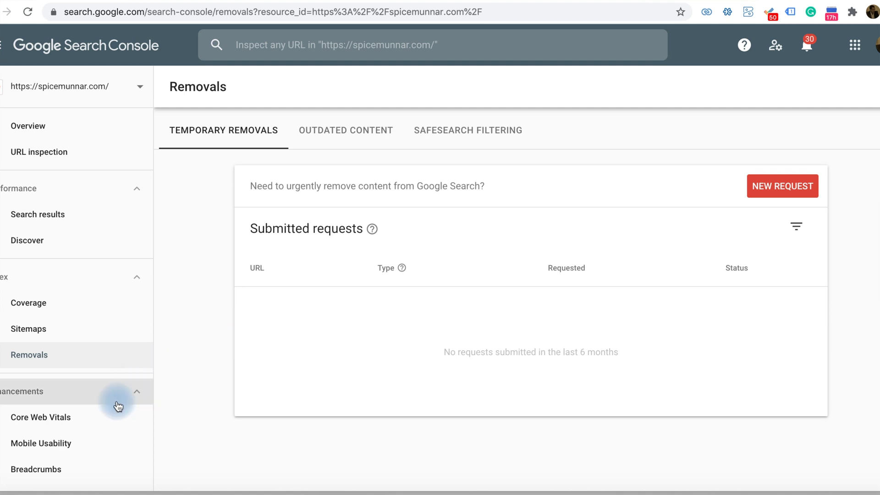
- Open Core Web Vitals and review Mobile: 21 poor, 93 needing improvement, 15 good URLs
{"action": "left_click", "coordinate": [63, 421]}
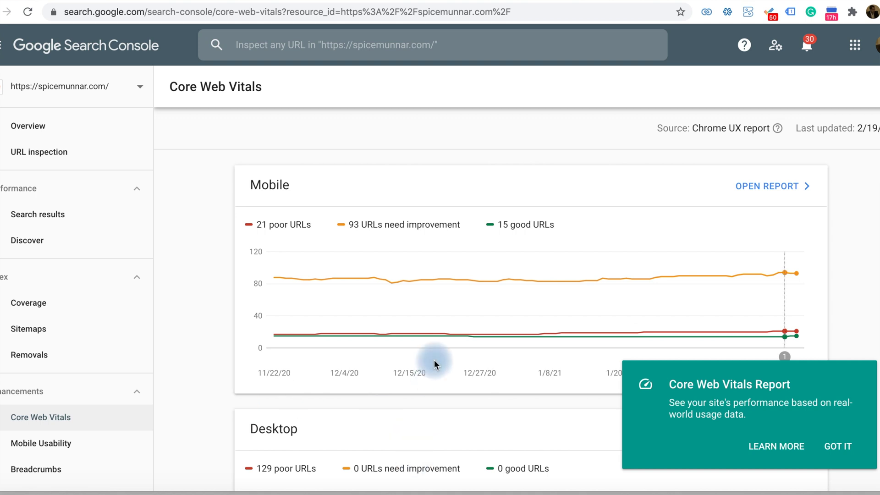
{"action": "scroll", "coordinate": [433, 362], "scroll_direction": "down", "scroll_amount": 2}
{"action": "scroll", "coordinate": [434, 359], "scroll_direction": "up", "scroll_amount": 2}
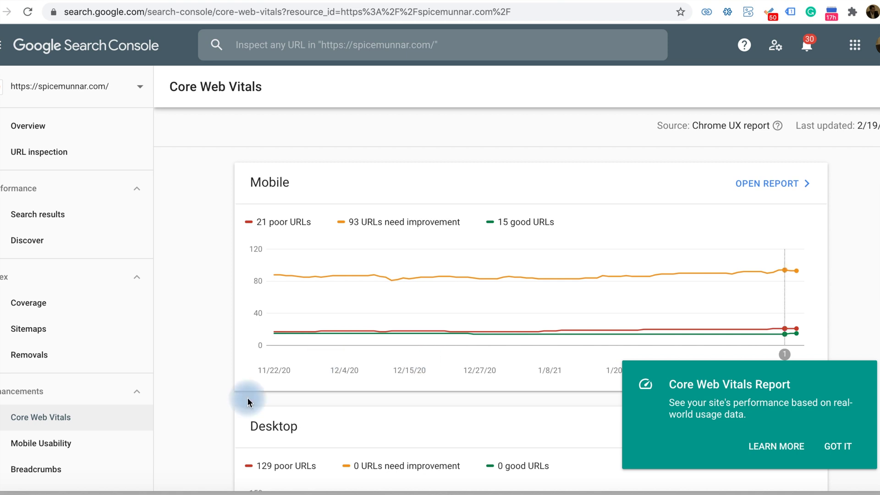
- Open the Mobile Usability report (0 errors, 129 valid pages) and bring Links into view in the sidebar
{"action": "left_click", "coordinate": [53, 441]}
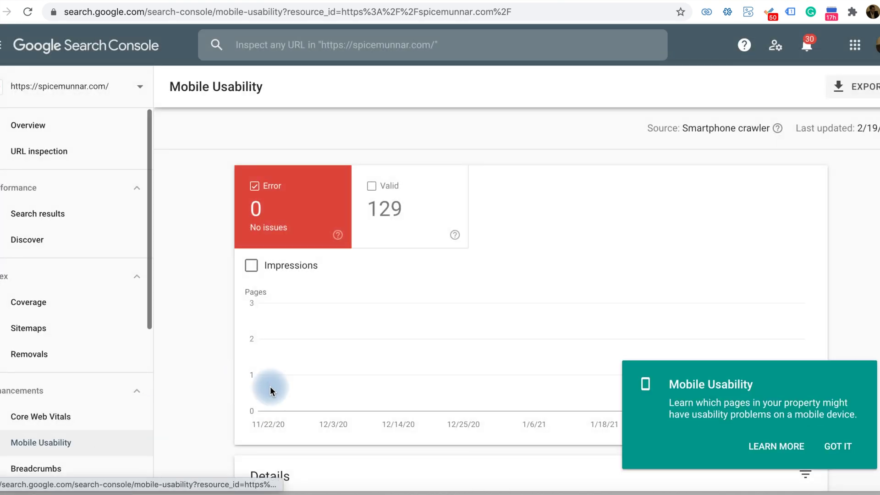
{"action": "scroll", "coordinate": [266, 386], "scroll_direction": "down", "scroll_amount": 3}
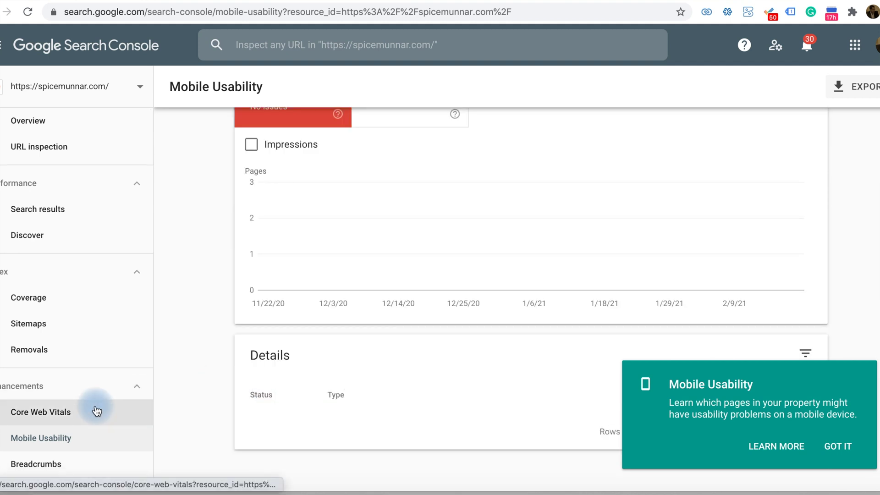
{"action": "scroll", "coordinate": [94, 410], "scroll_direction": "down", "scroll_amount": 6}
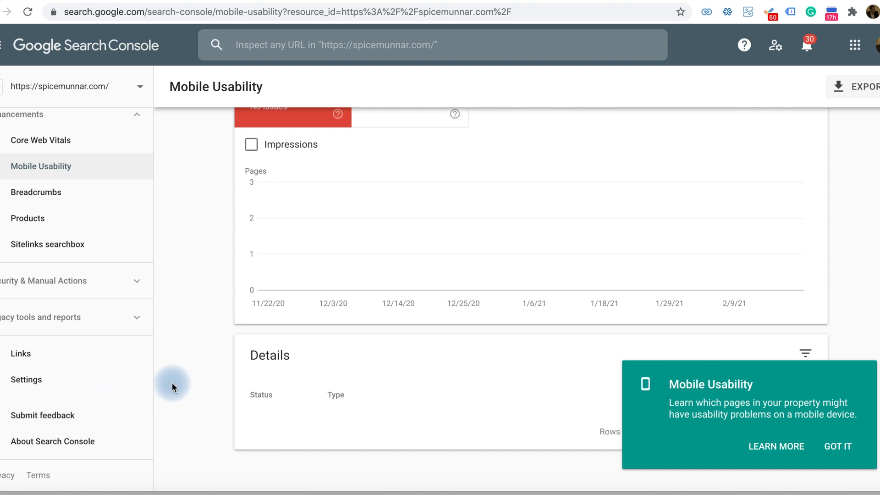
- Review the Links report: 534 external and 13,386 internal links, plus top linked pages, sites and text
{"action": "left_click", "coordinate": [20, 351]}
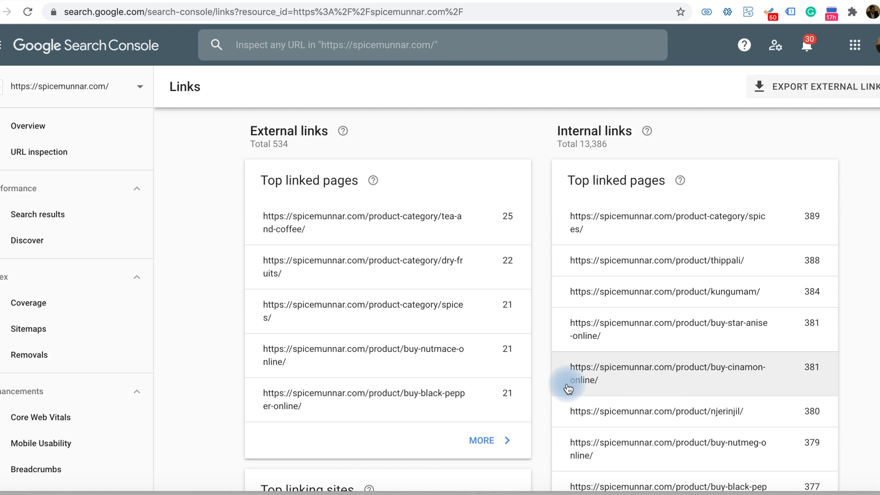
{"action": "scroll", "coordinate": [568, 389], "scroll_direction": "down", "scroll_amount": 4}
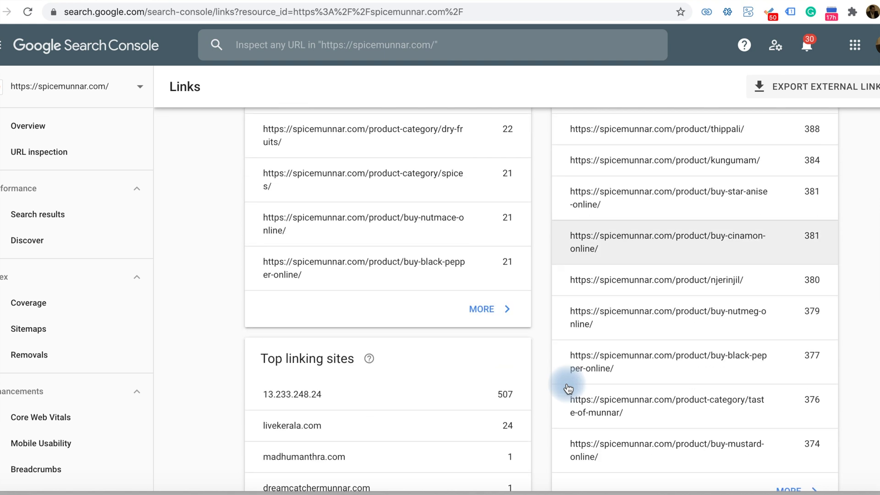
{"action": "scroll", "coordinate": [569, 388], "scroll_direction": "up", "scroll_amount": 2}
{"action": "scroll", "coordinate": [568, 389], "scroll_direction": "up", "scroll_amount": 2}
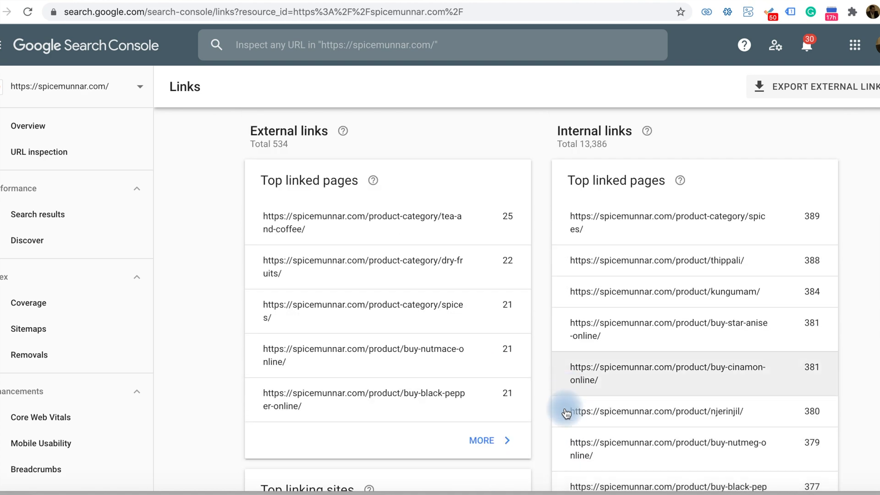
{"action": "scroll", "coordinate": [515, 412], "scroll_direction": "down", "scroll_amount": 10}
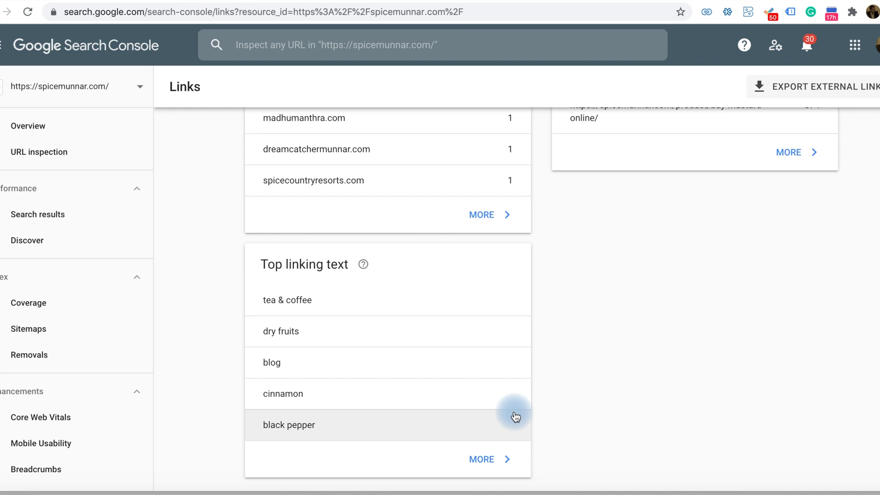
{"action": "scroll", "coordinate": [515, 416], "scroll_direction": "up", "scroll_amount": 3}
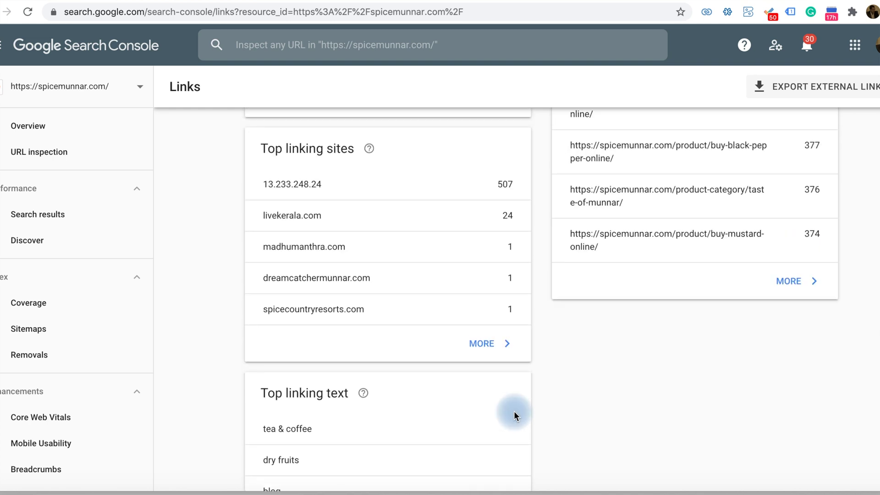
{"action": "scroll", "coordinate": [515, 416], "scroll_direction": "up", "scroll_amount": 7}
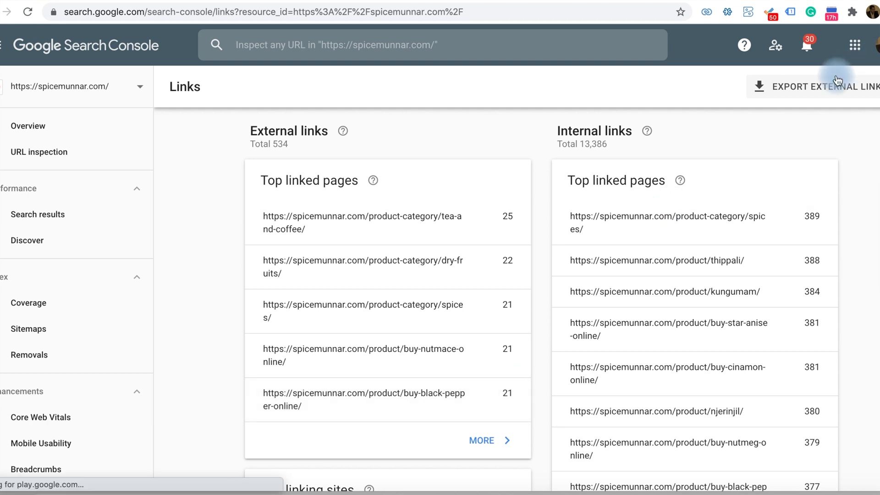
{"action": "left_click", "coordinate": [804, 90]}
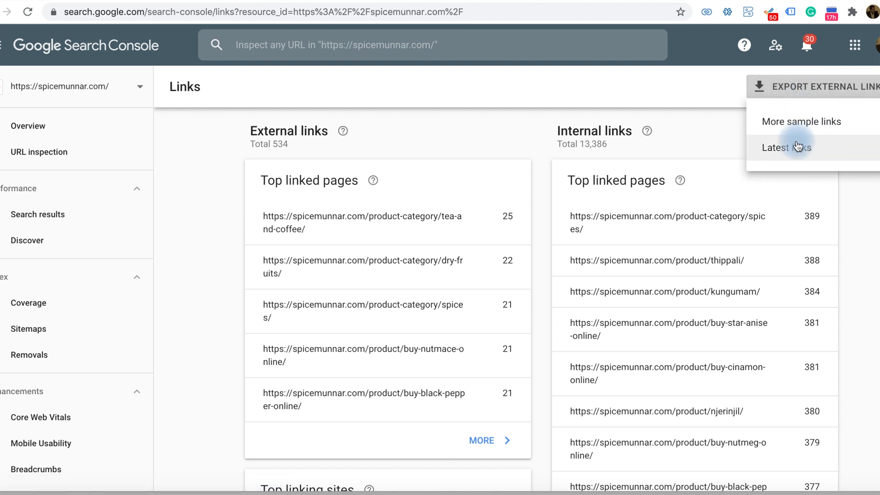
{"action": "left_click", "coordinate": [700, 88]}
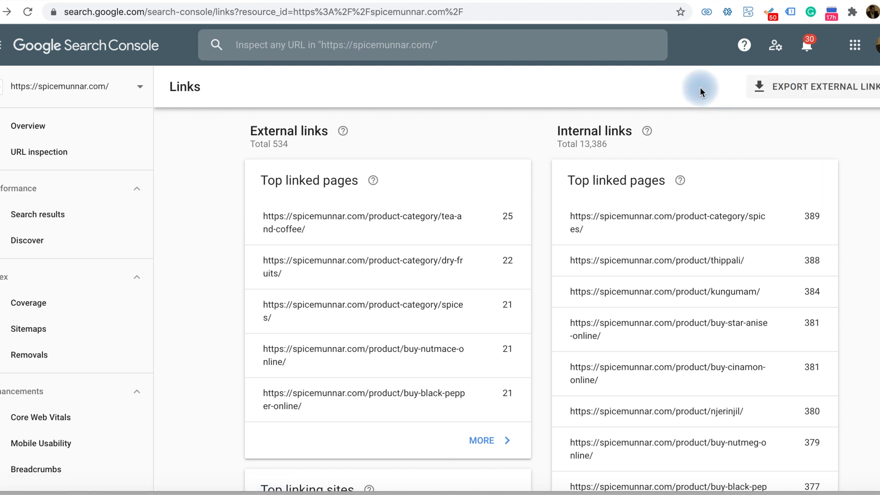